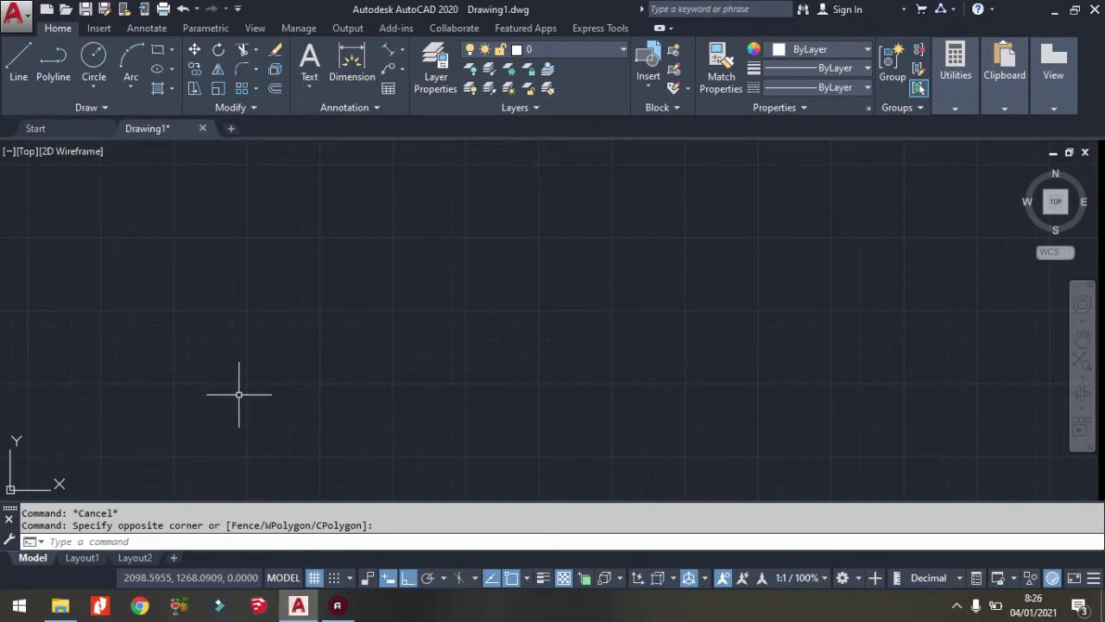
# - Draw a 3-sided polygon with POL, inscribed in a circle of radius 150
pyautogui.write('p')
pyautogui.write('o')
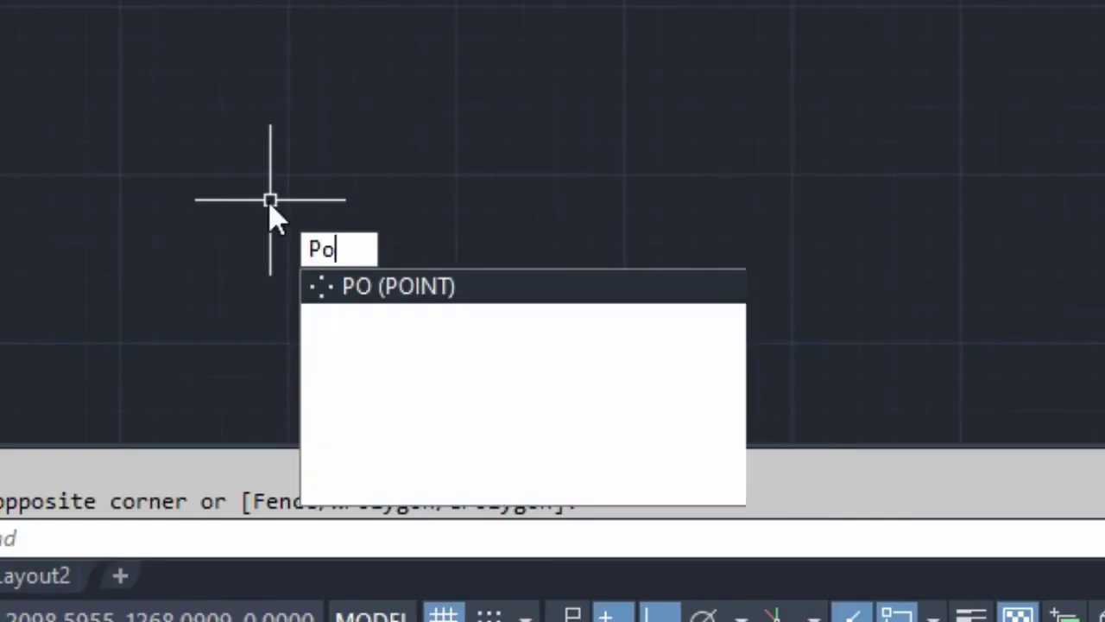
pyautogui.write('L')
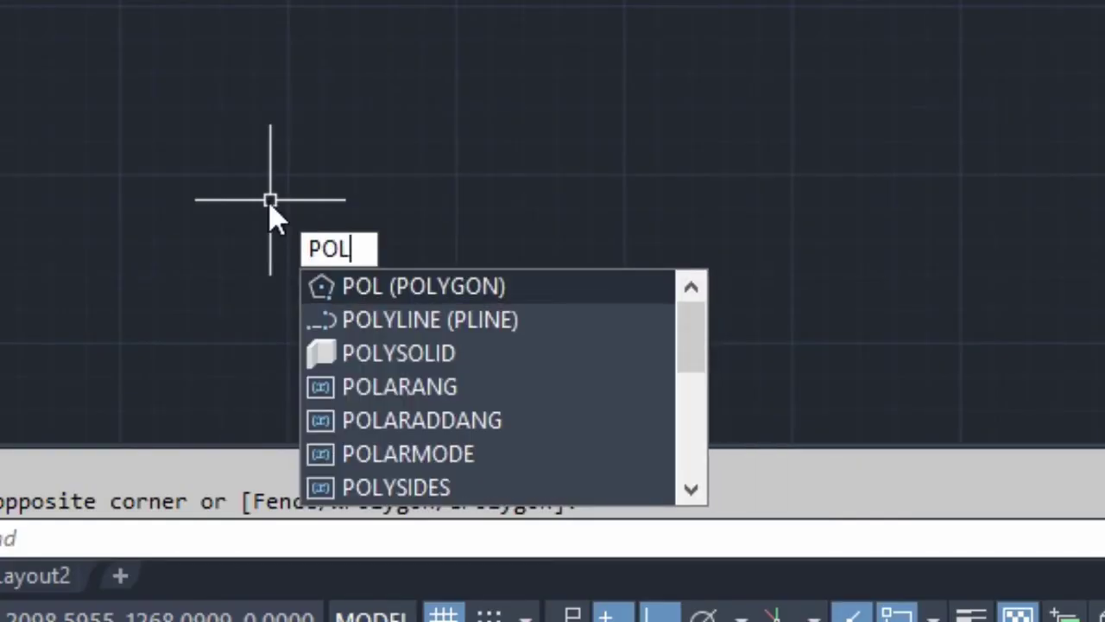
pyautogui.press('Return')
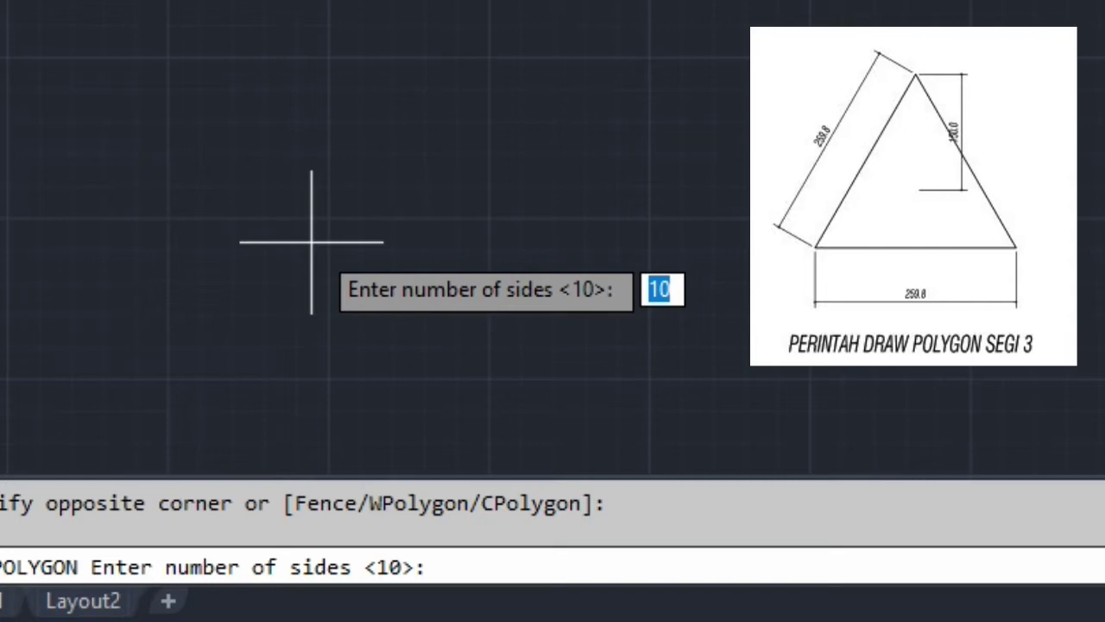
pyautogui.write('3')
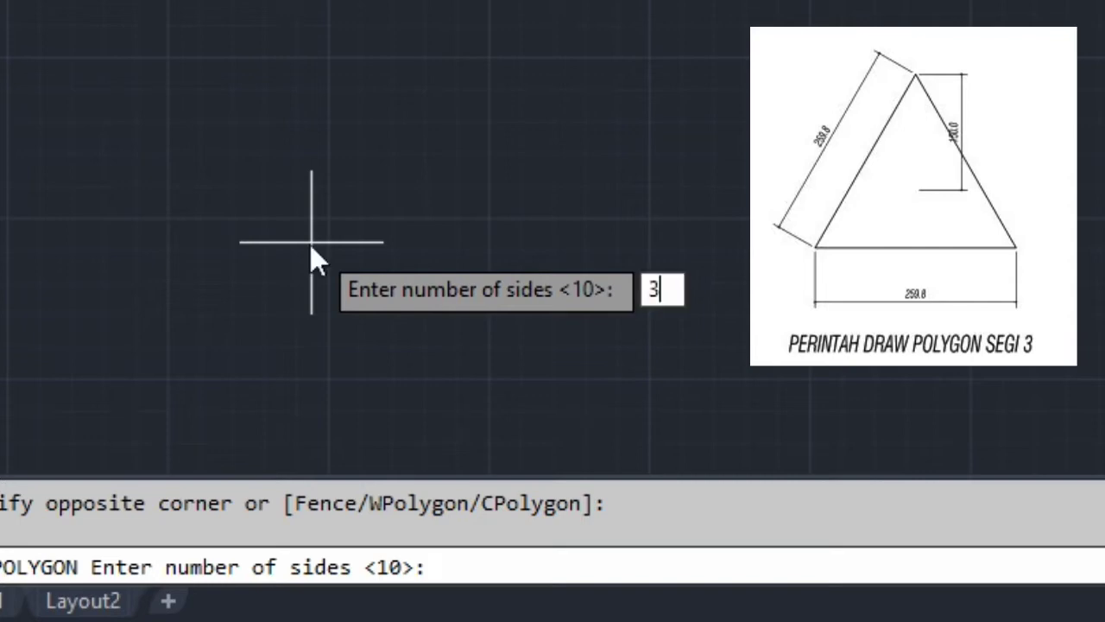
pyautogui.press('Return')
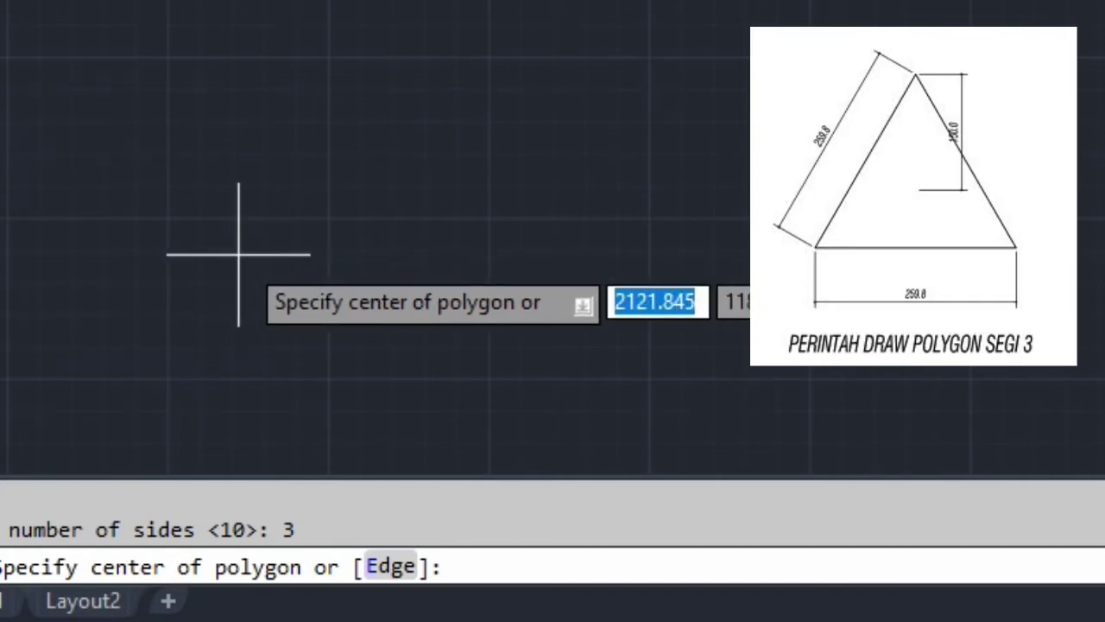
pyautogui.click(202, 267)
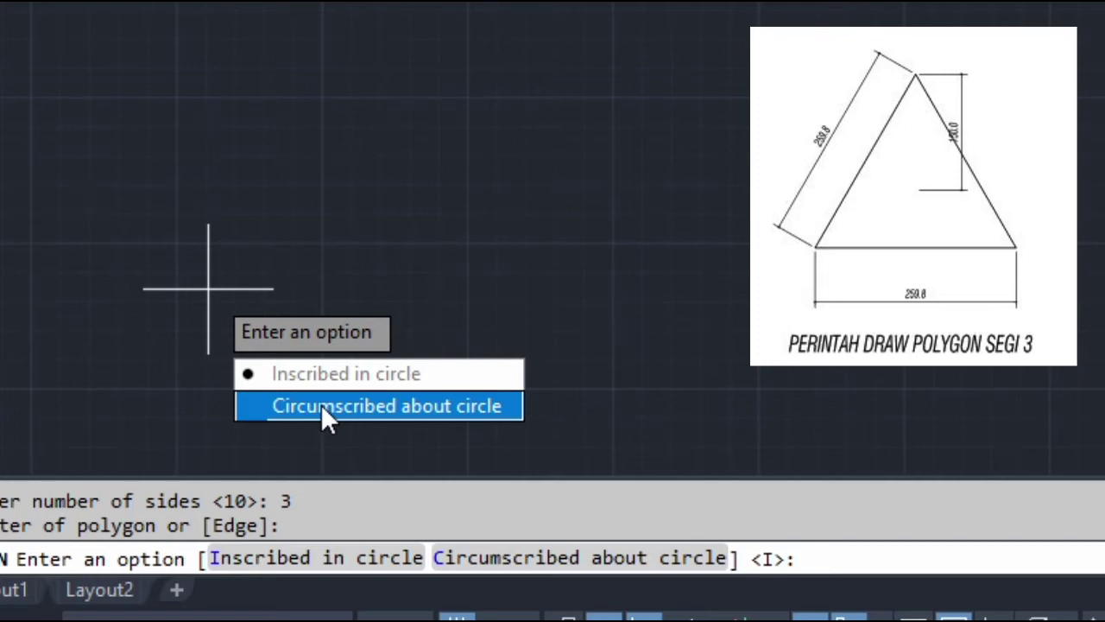
pyautogui.click(330, 378)
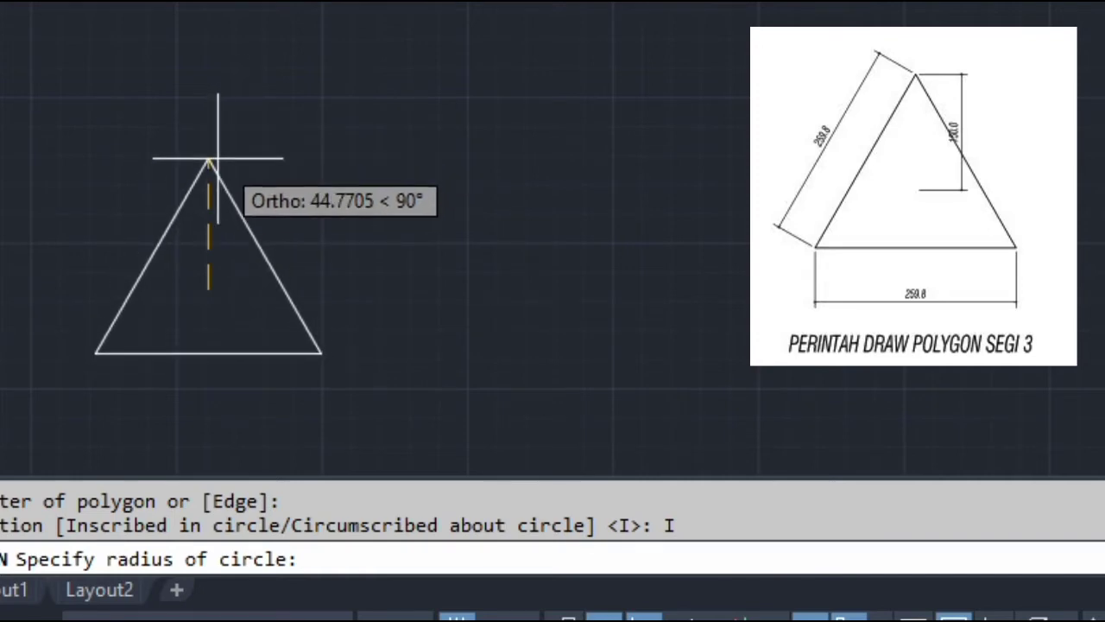
pyautogui.write('150')
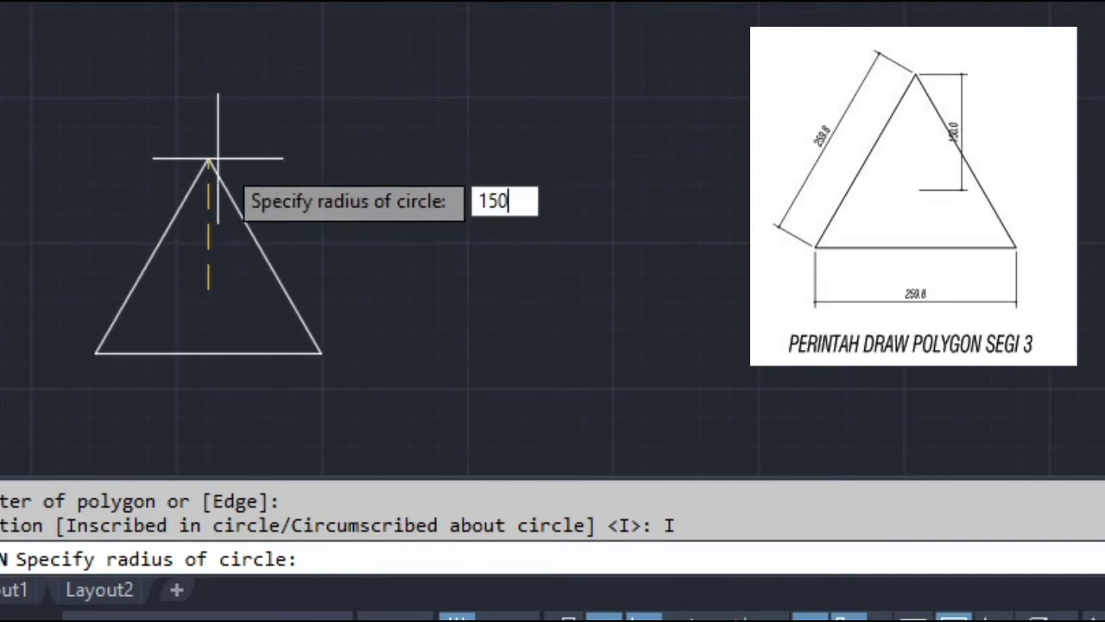
pyautogui.press('Return')
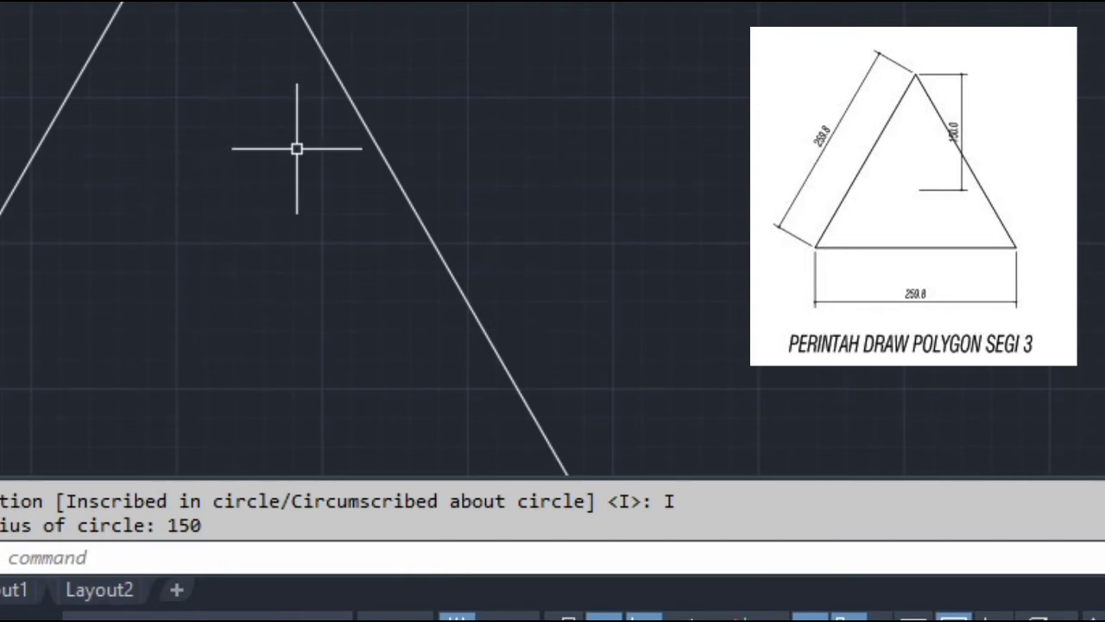
pyautogui.scroll(-3, 485, 254)
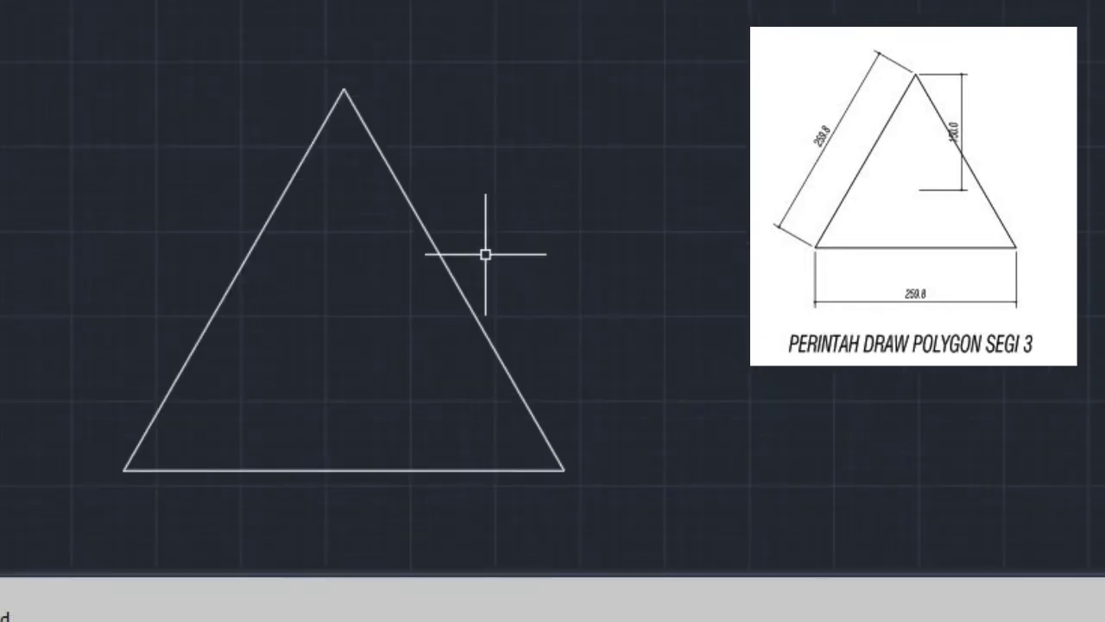
# - Draw a radius-150 circle centred on the triangle, then start a new polygon
pyautogui.write('c')
pyautogui.press('Return')
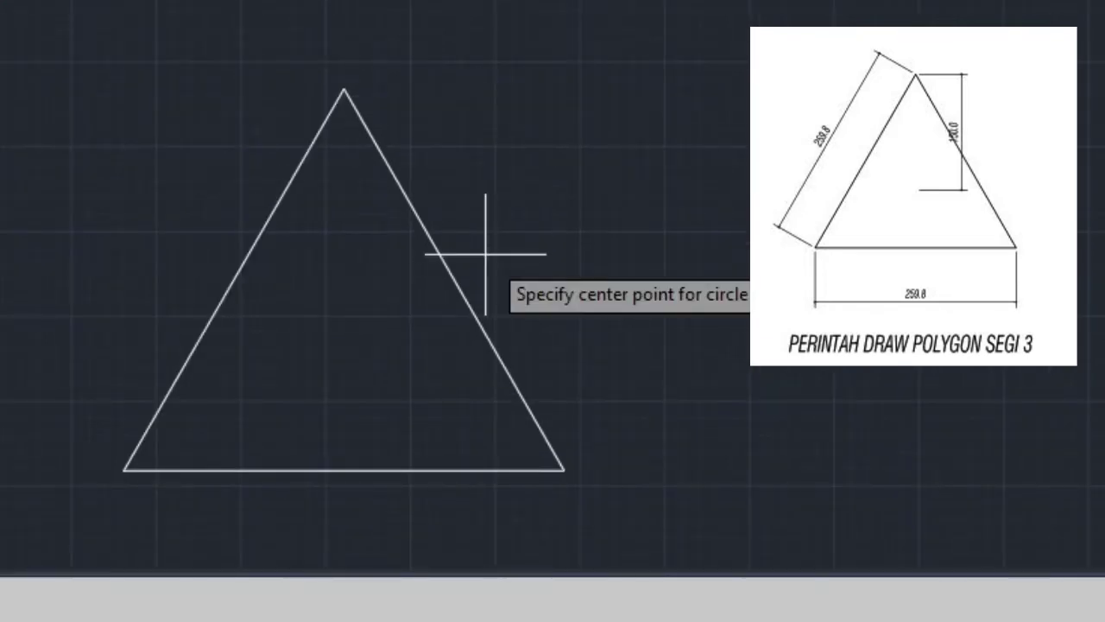
pyautogui.click(344, 343)
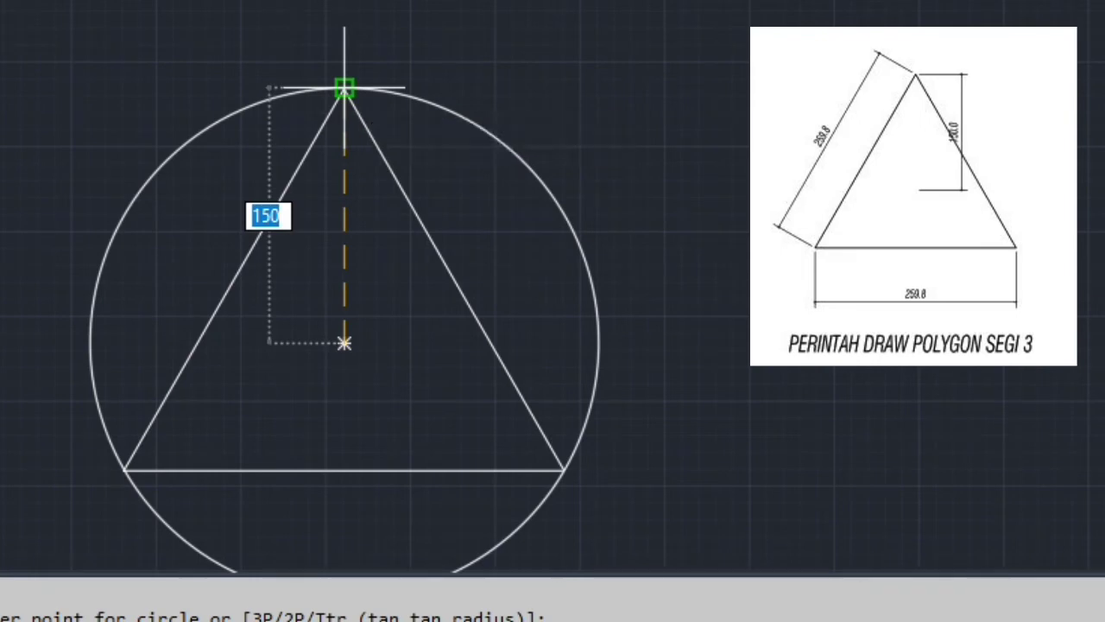
pyautogui.write('150')
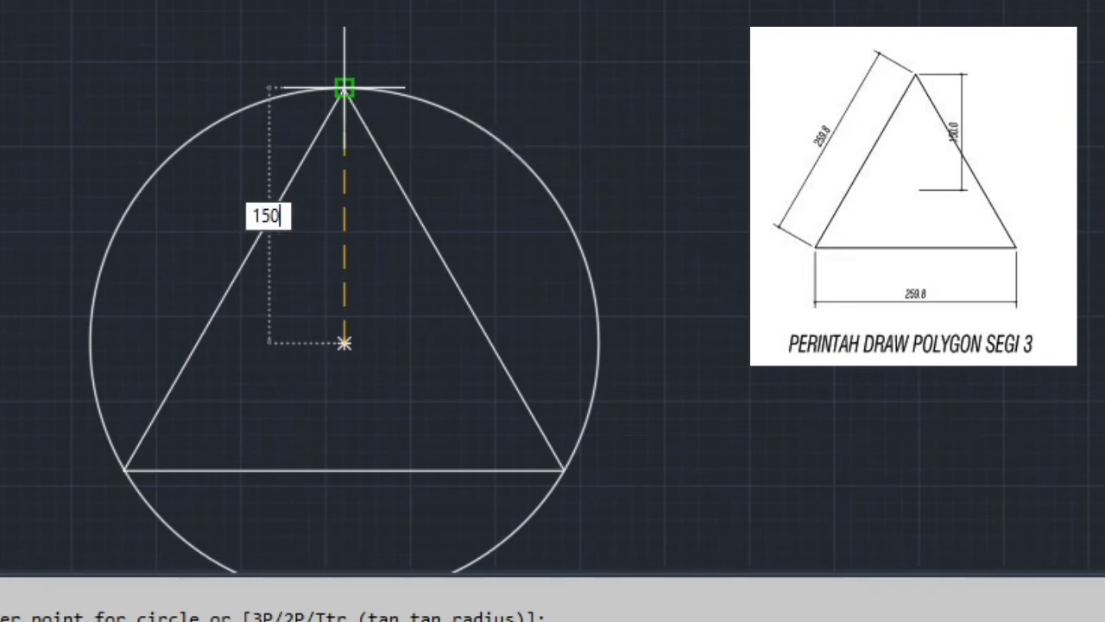
pyautogui.press('Return')
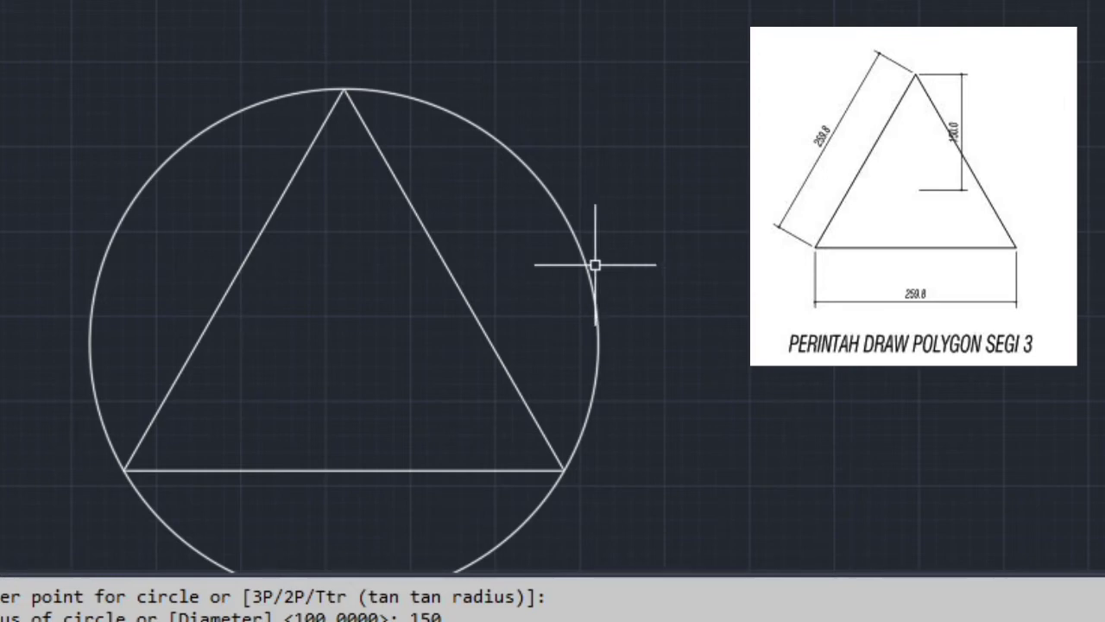
pyautogui.write('pol')
pyautogui.press('Return')
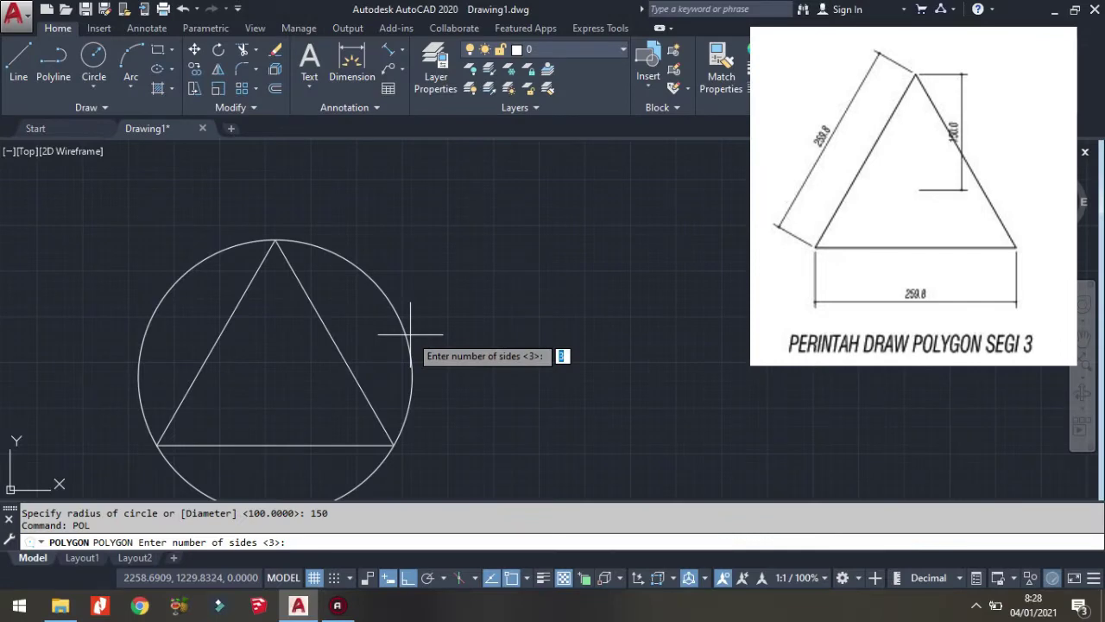
# - Draw a 3-sided polygon to the right, circumscribed about a radius-150 circle
pyautogui.write('3')
pyautogui.press('Return')
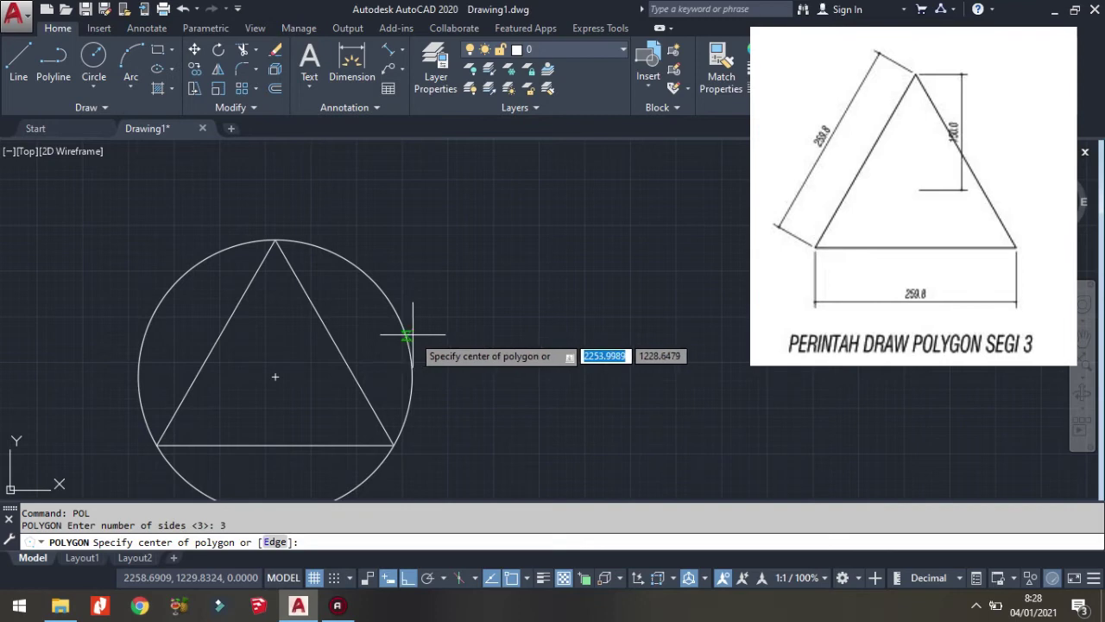
pyautogui.click(685, 387)
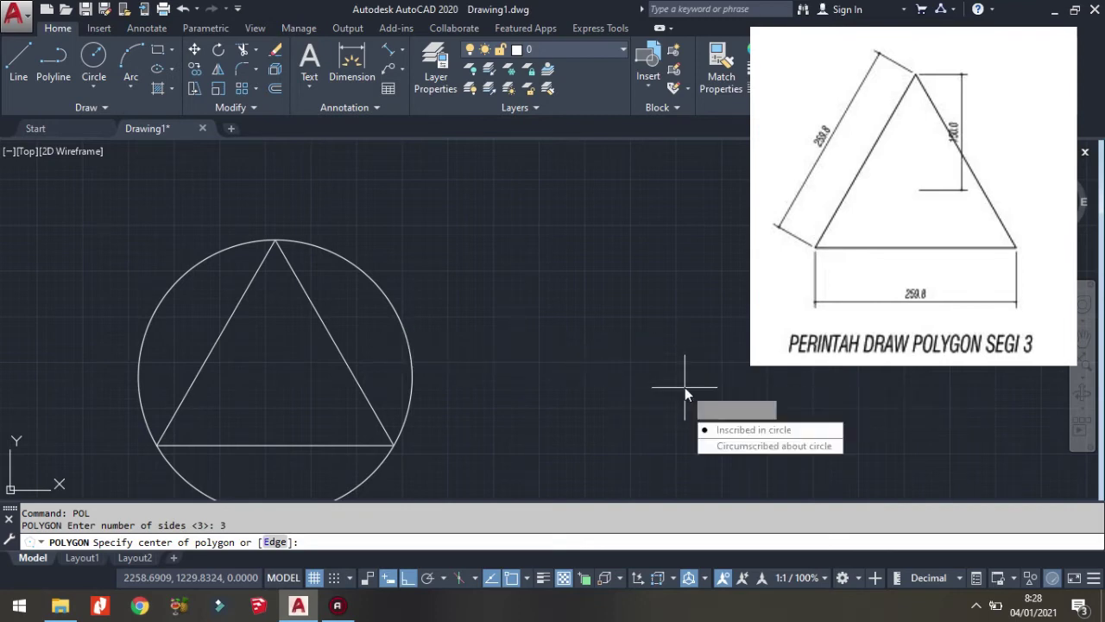
pyautogui.click(717, 449)
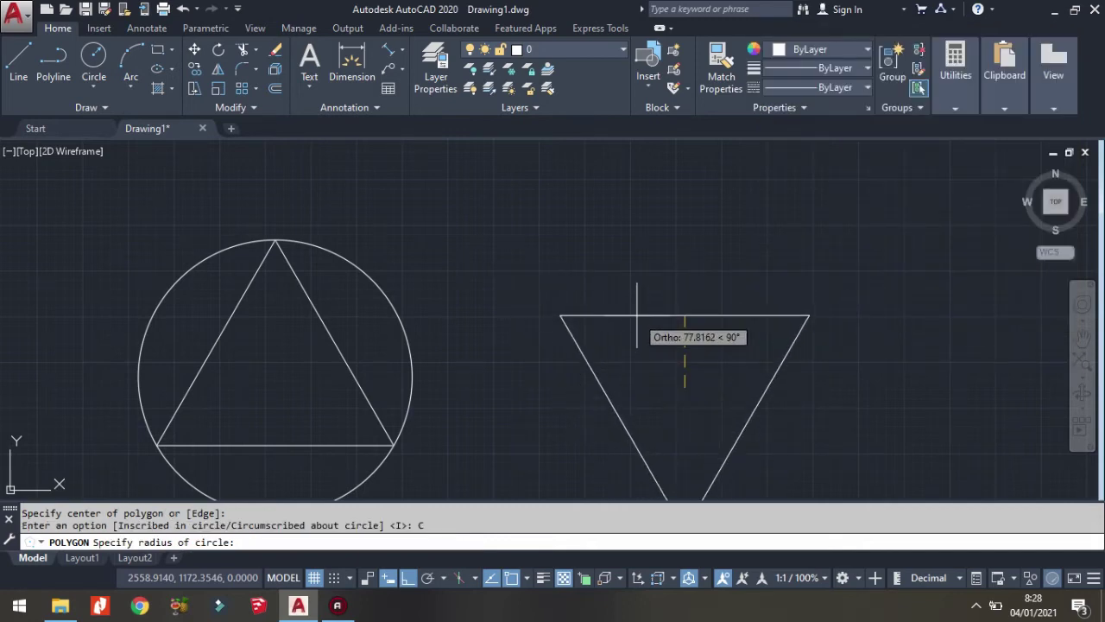
pyautogui.write('150')
pyautogui.press('Return')
pyautogui.scroll(-2, 662, 289)
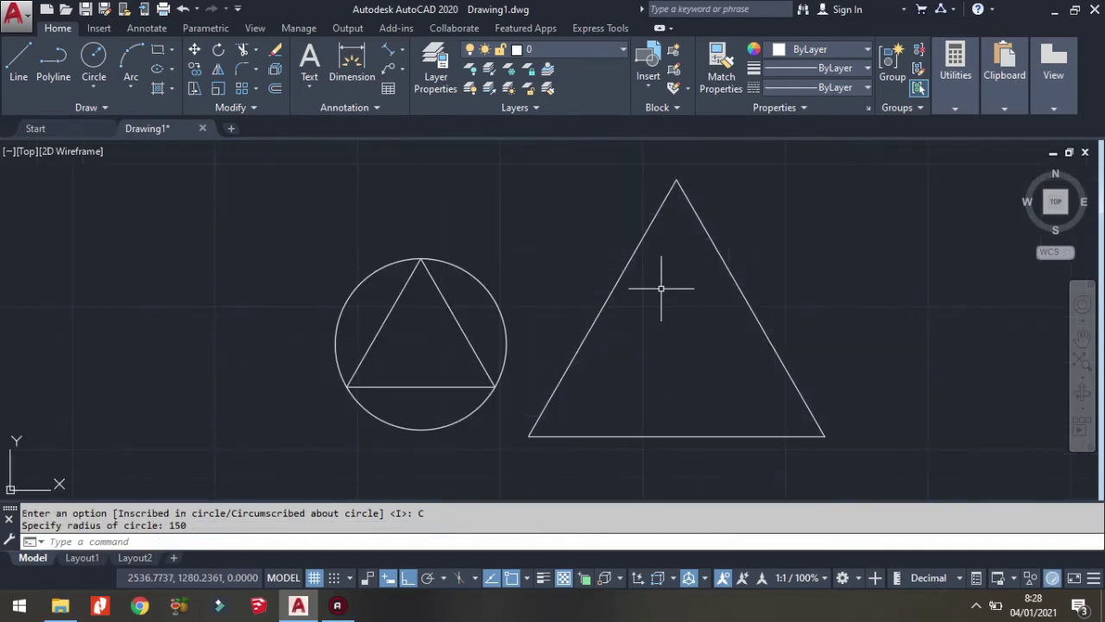
pyautogui.moveTo(778, 314); pyautogui.dragTo(572, 339, button='middle')
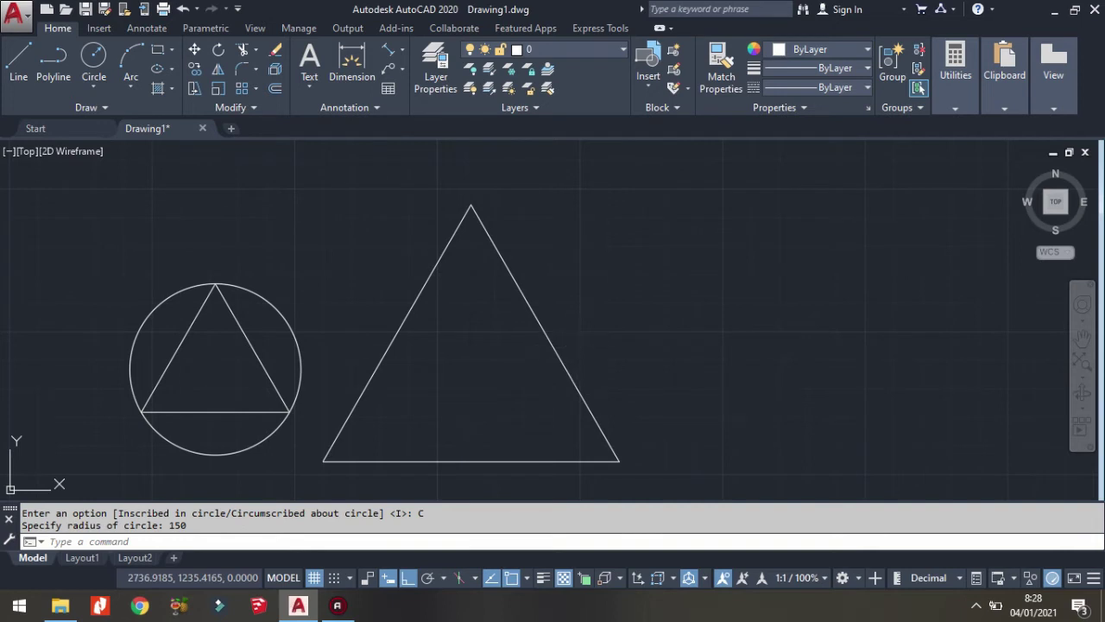
pyautogui.click(579, 338)
# - Move the large triangle slightly further to the right
pyautogui.click(420, 297)
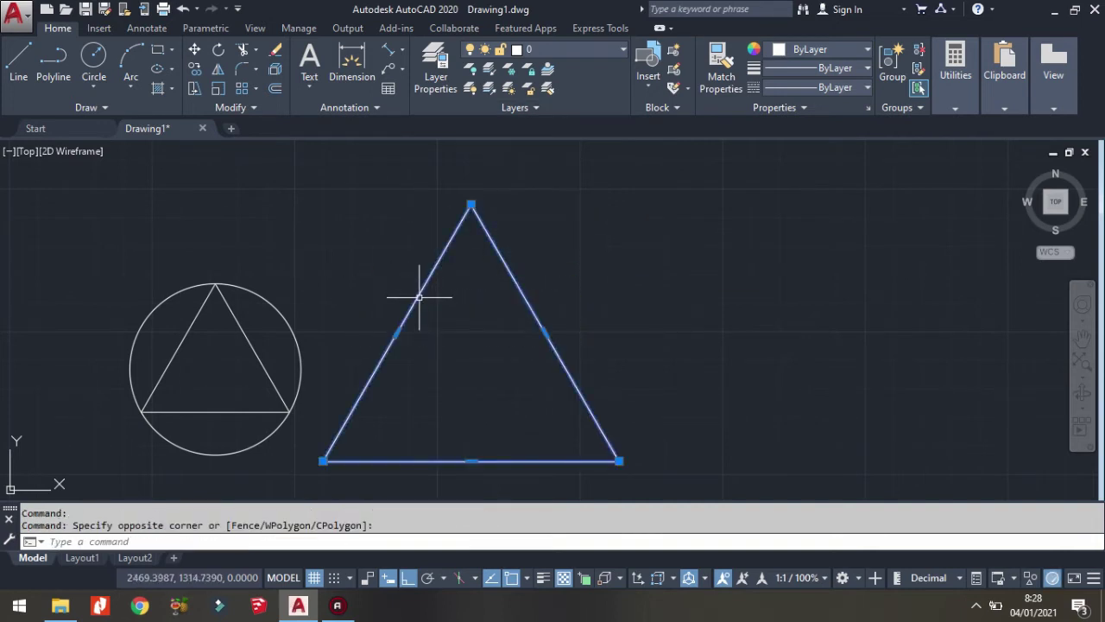
pyautogui.write('m')
pyautogui.press('Return')
pyautogui.click(406, 300)
pyautogui.click(486, 295)
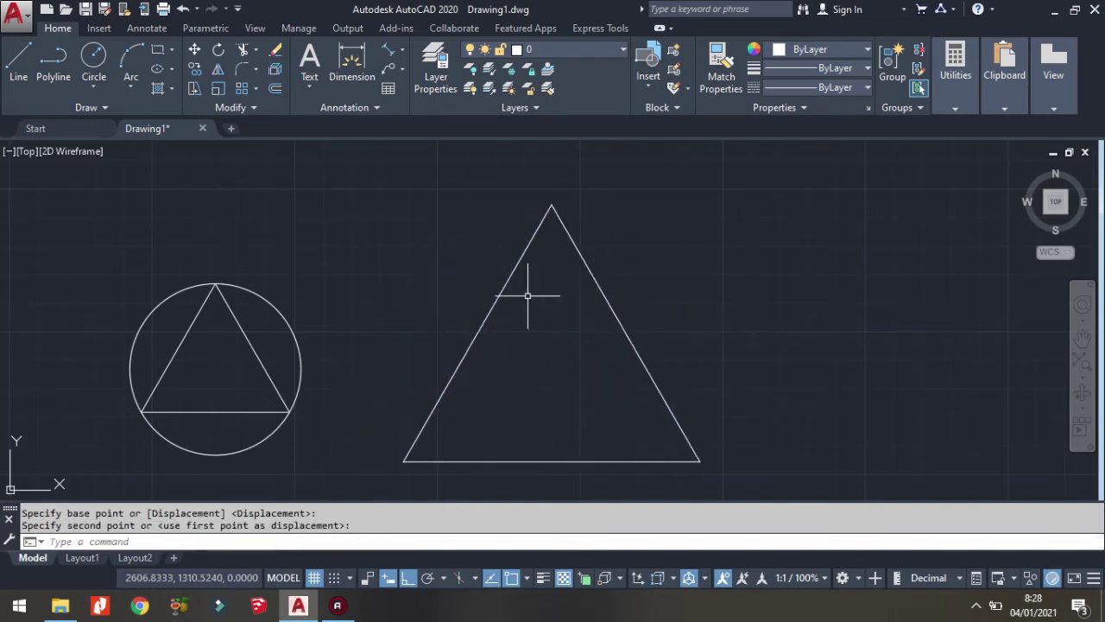
# - Draw a radius-150 circle centred inside the large triangle
pyautogui.write('c')
pyautogui.press('Return')
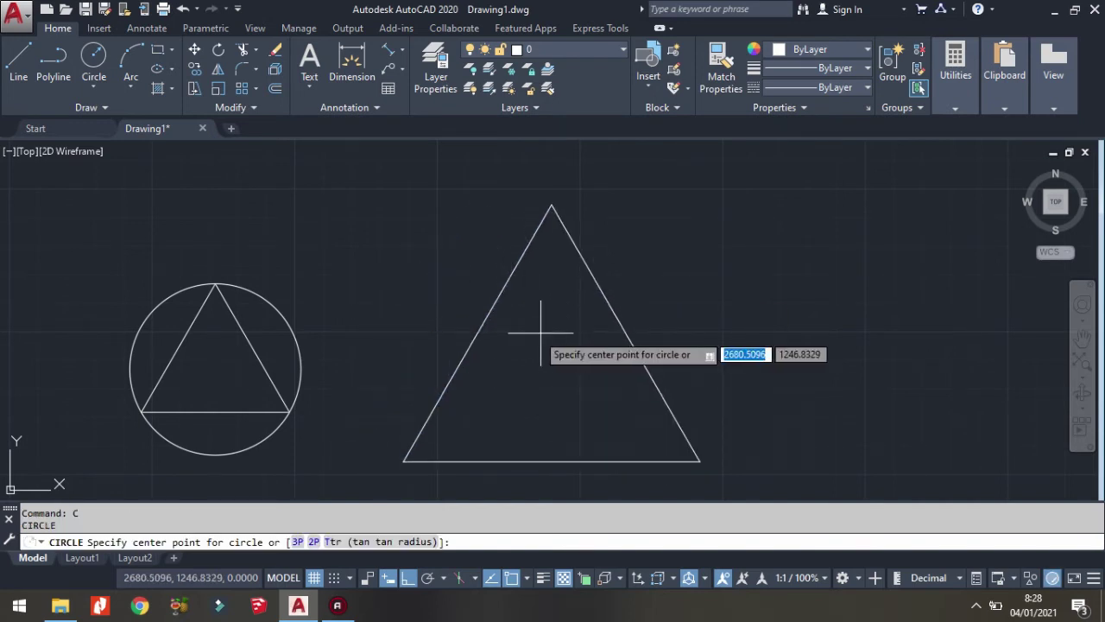
pyautogui.click(552, 375)
pyautogui.write('150')
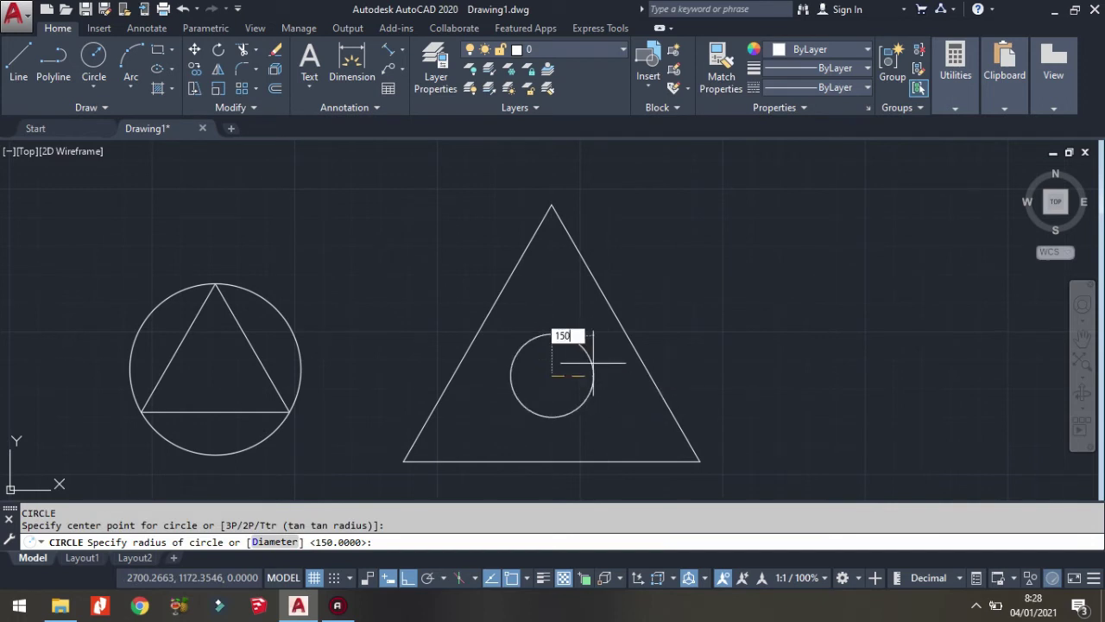
pyautogui.press('Return')
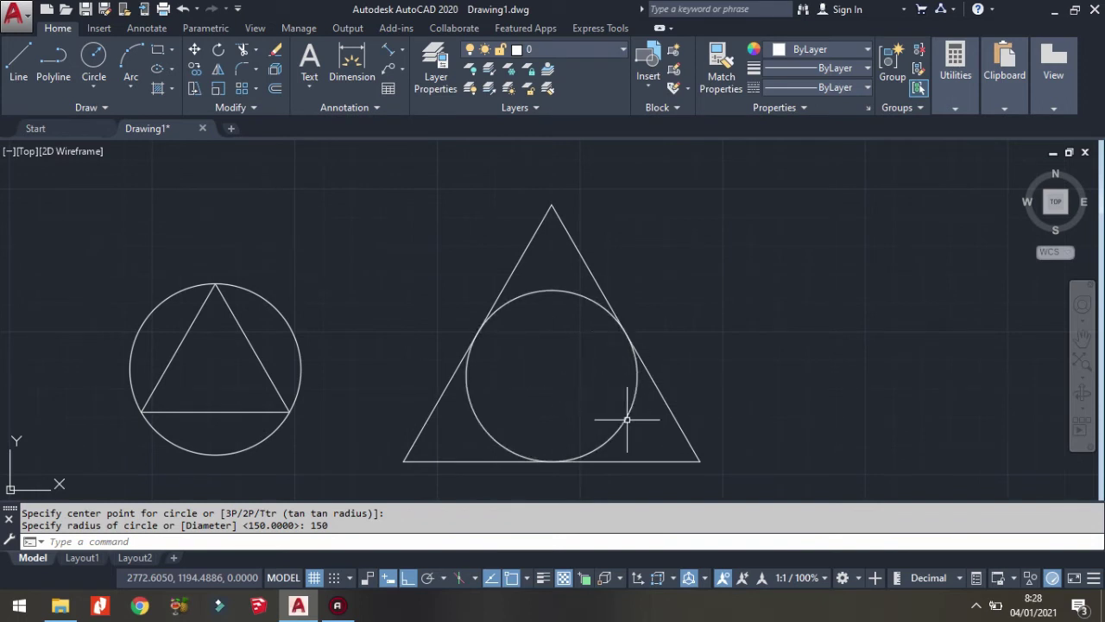
pyautogui.moveTo(731, 444)
pyautogui.mouseDown(button='middle')
pyautogui.moveTo(547, 403)
pyautogui.moveTo(197, 443)
pyautogui.moveTo(98, 439)
pyautogui.mouseUp(button='middle')
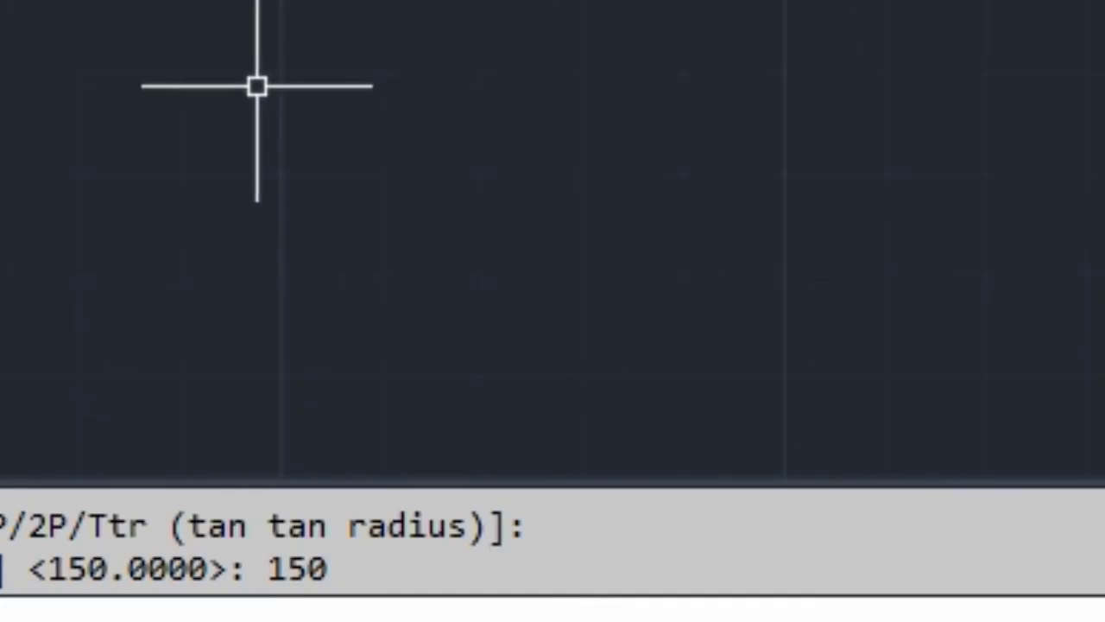
# - Draw a 5-sided polygon inscribed in a radius-150 circle in empty space
pyautogui.write('pol')
pyautogui.press('Return')
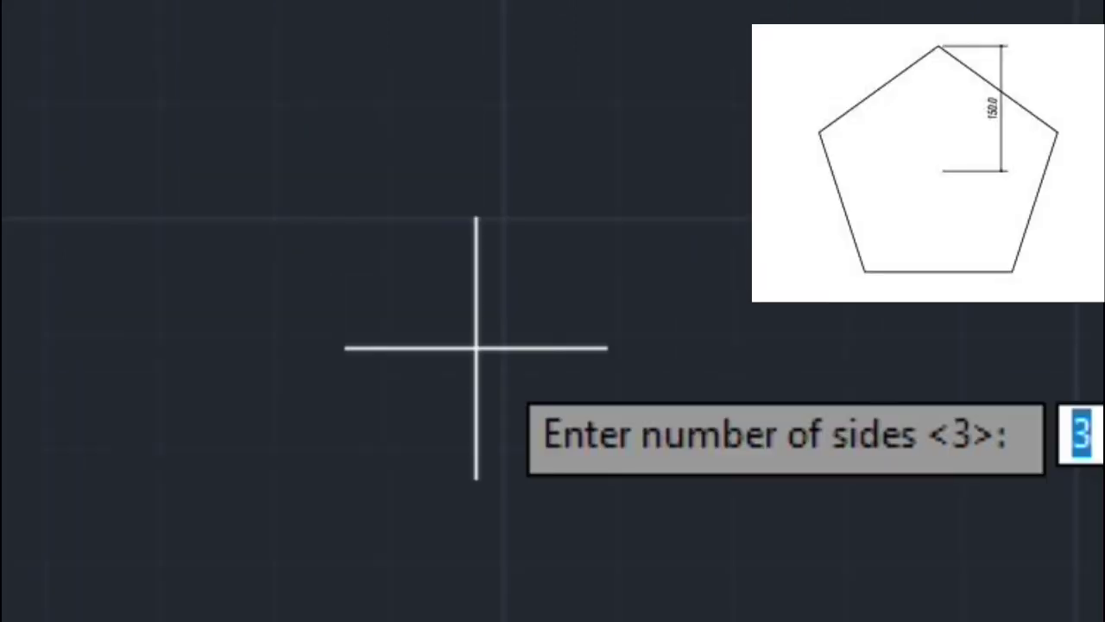
pyautogui.write('5')
pyautogui.press('Return')
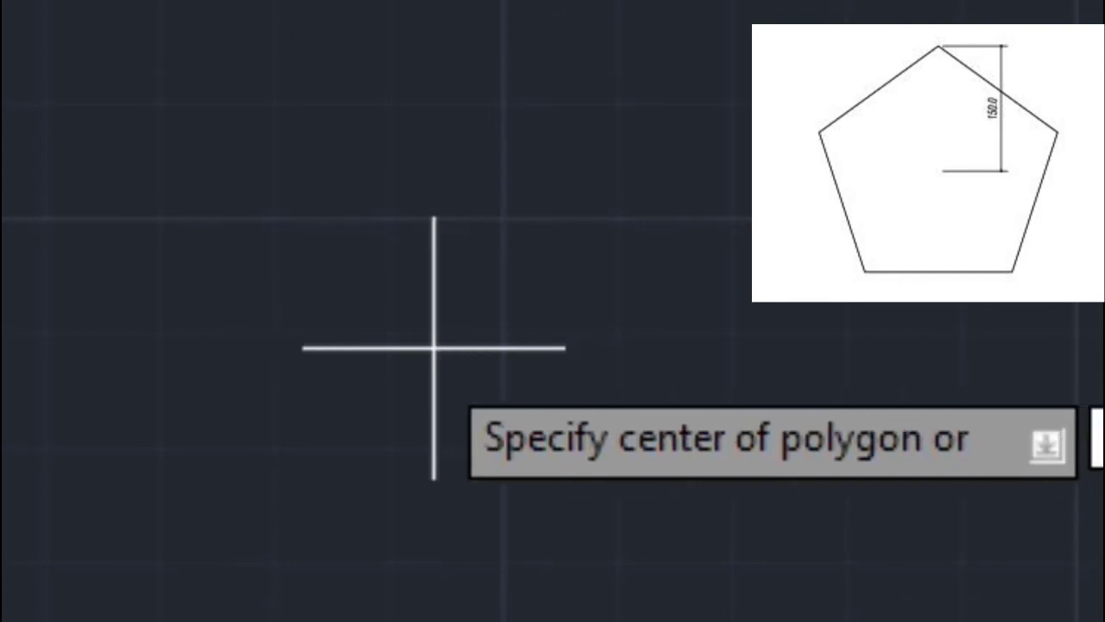
pyautogui.click(303, 380)
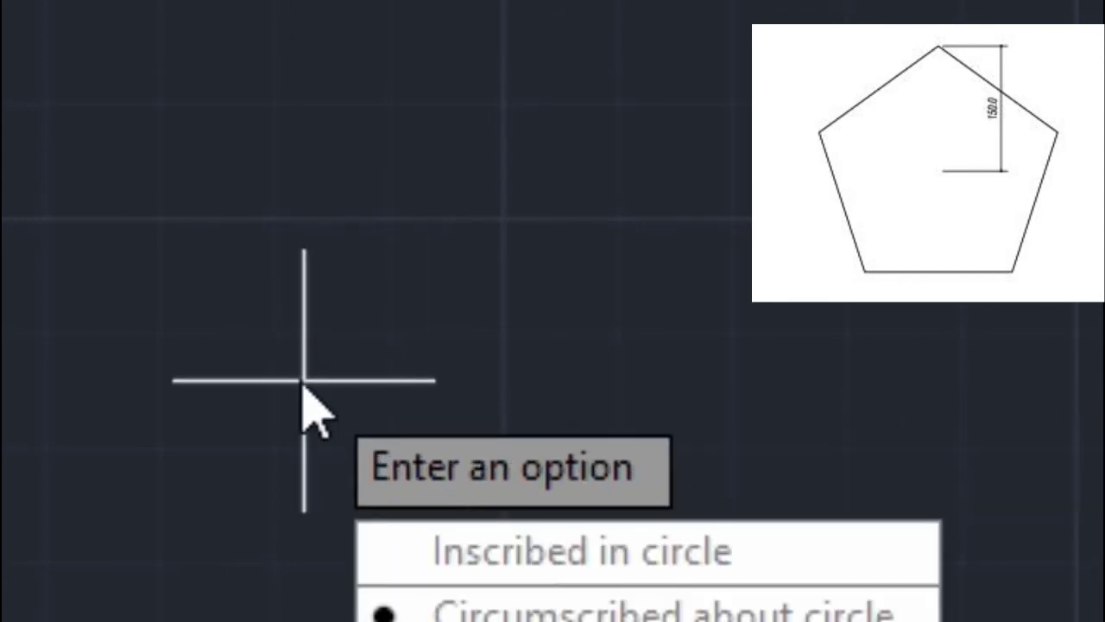
pyautogui.click(381, 563)
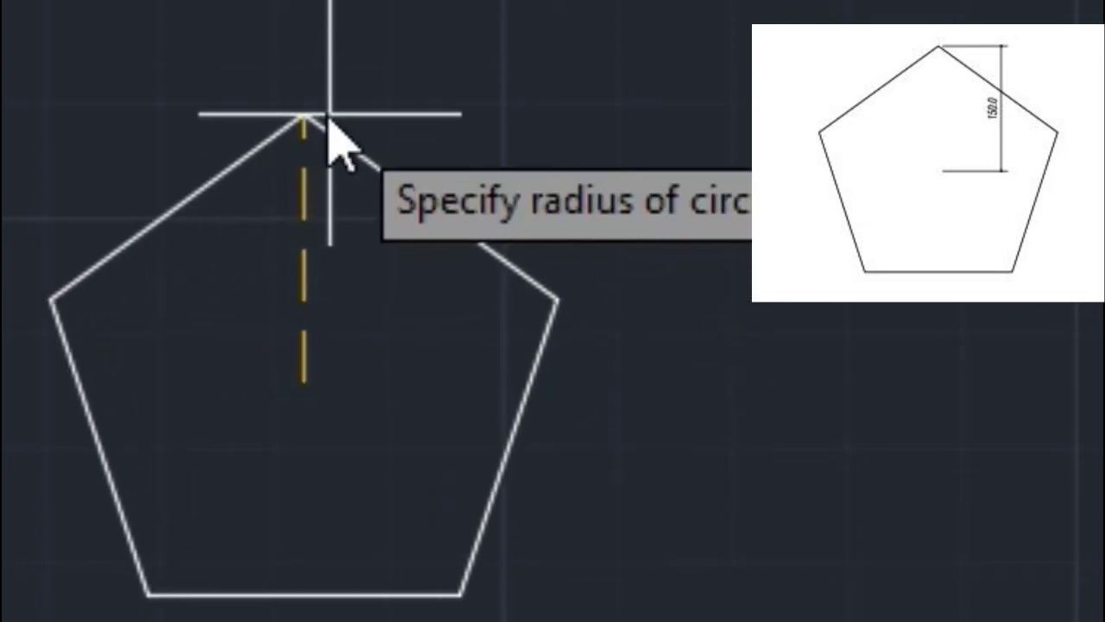
pyautogui.click(330, 113)
pyautogui.scroll(1, 330, 113)
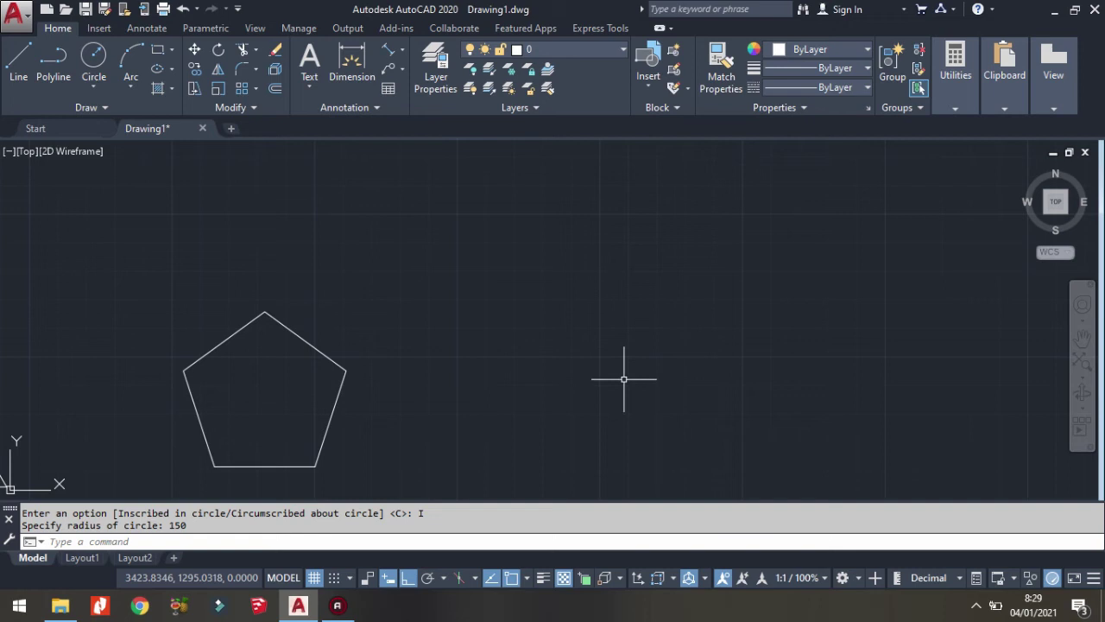
pyautogui.moveTo(624, 375); pyautogui.dragTo(291, 383, button='middle')
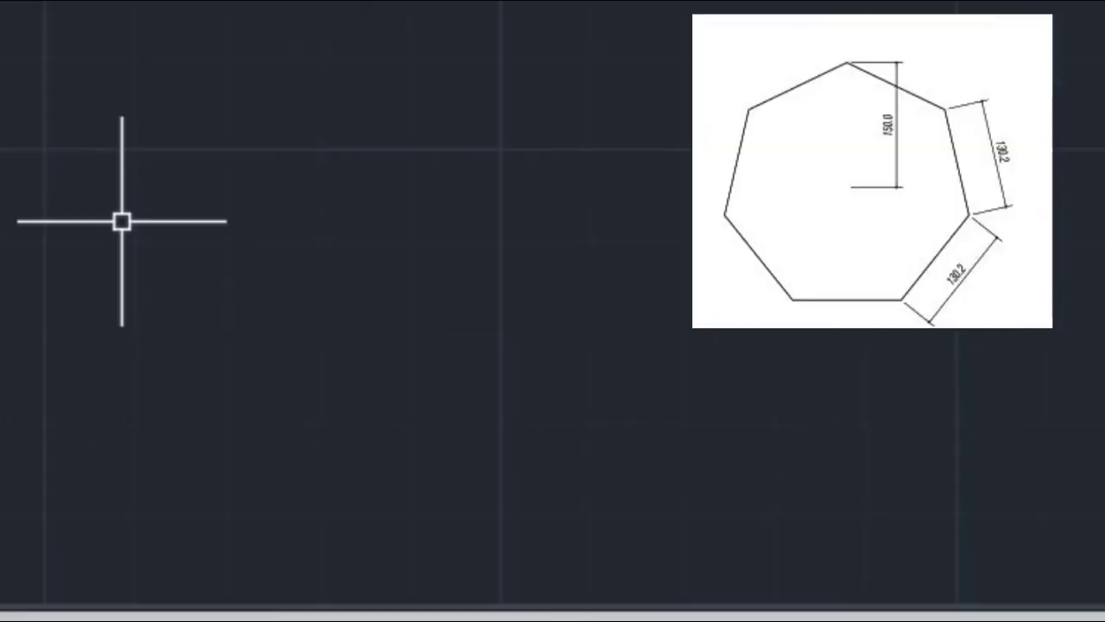
# - Draw a 7-sided polygon inscribed in a circle of radius 150
pyautogui.write('pol')
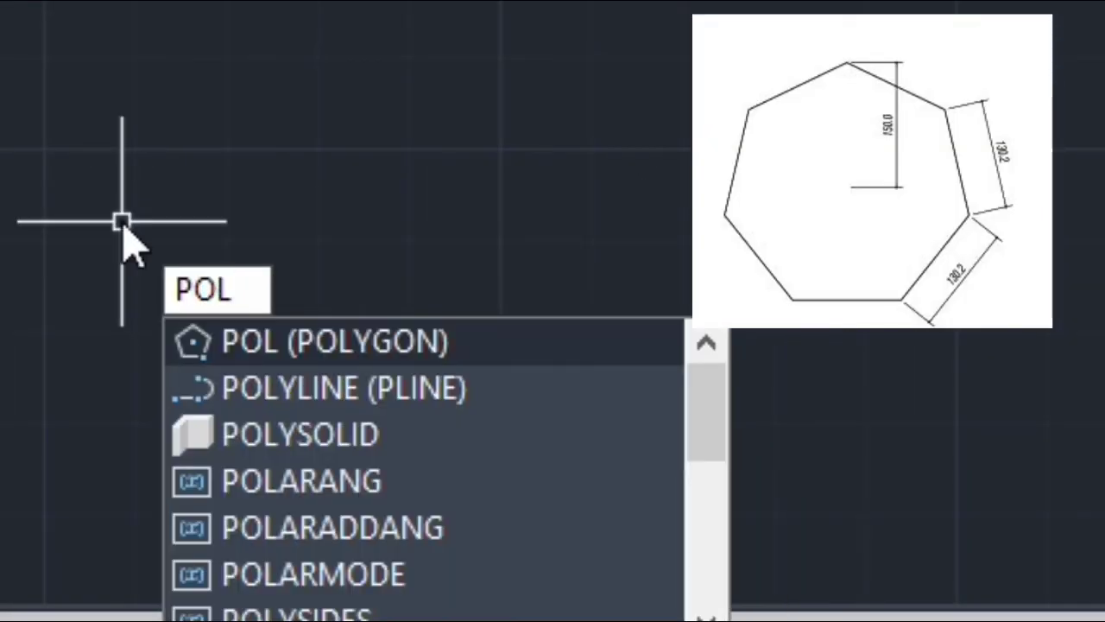
pyautogui.press('Return')
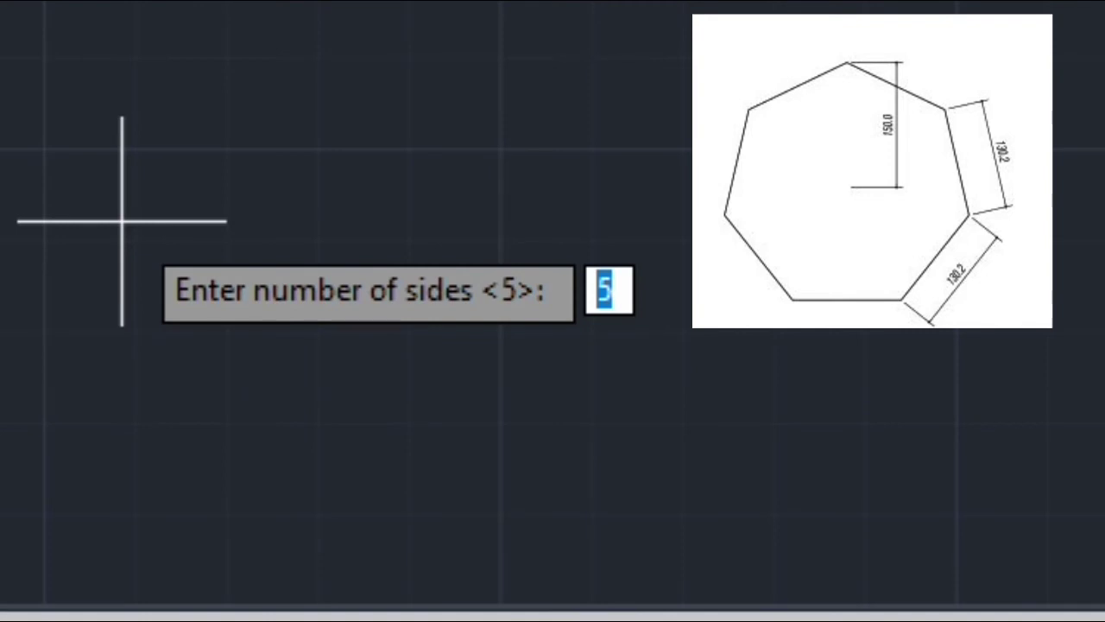
pyautogui.write('7')
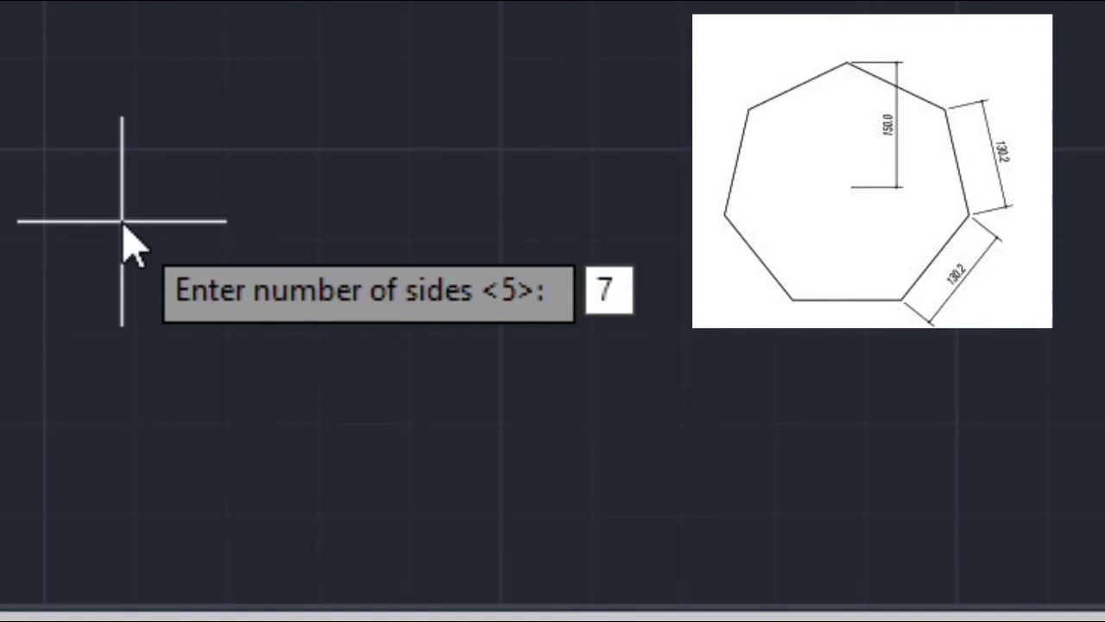
pyautogui.press('Return')
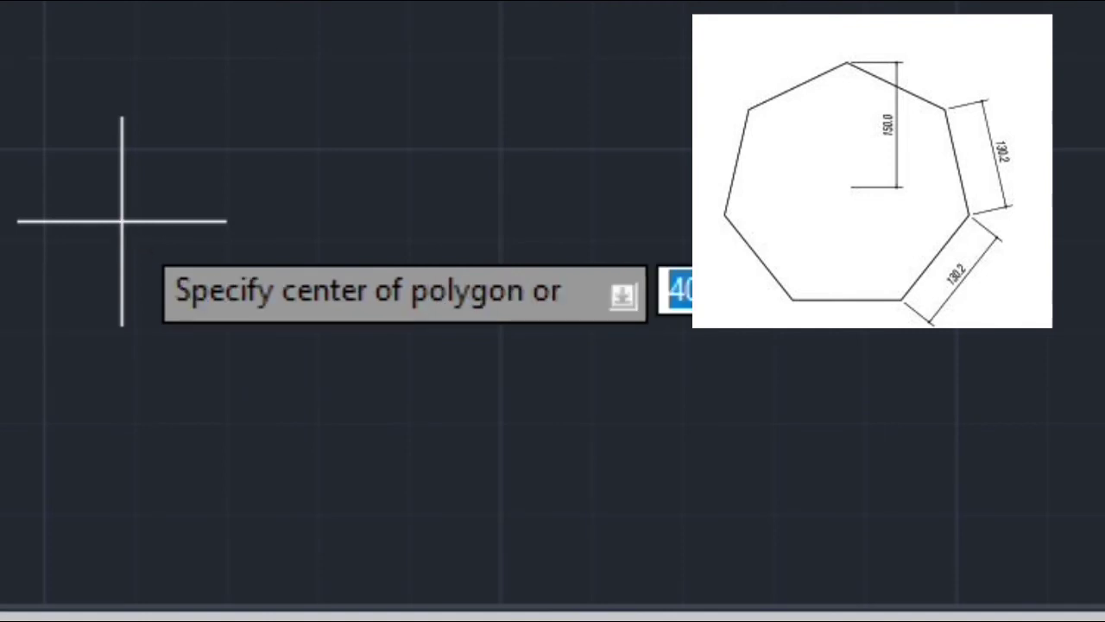
pyautogui.click(301, 154)
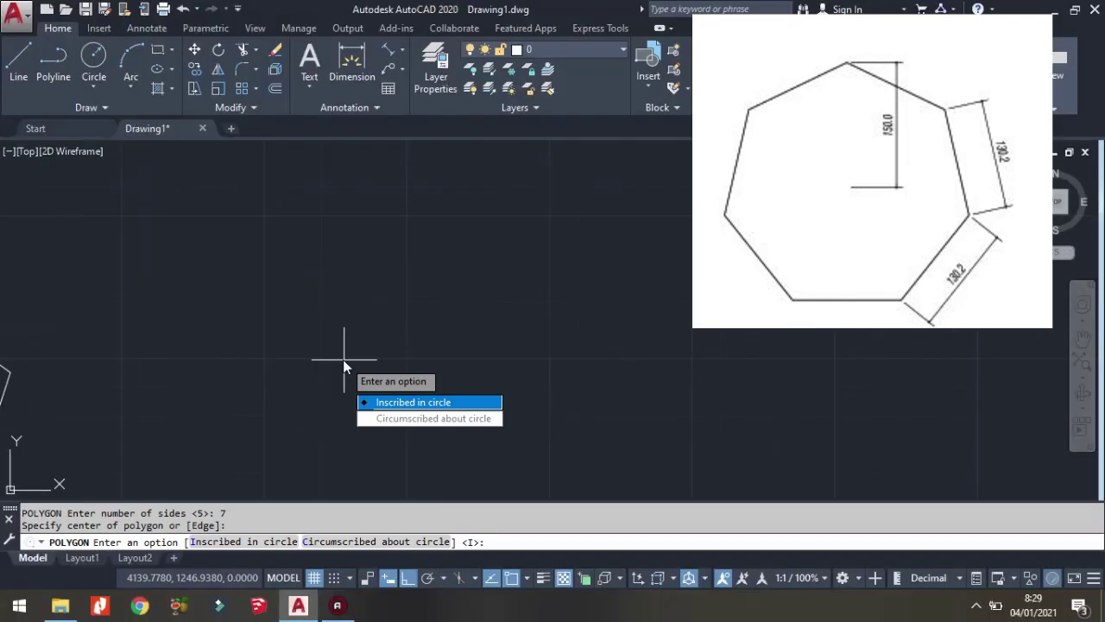
pyautogui.click(395, 406)
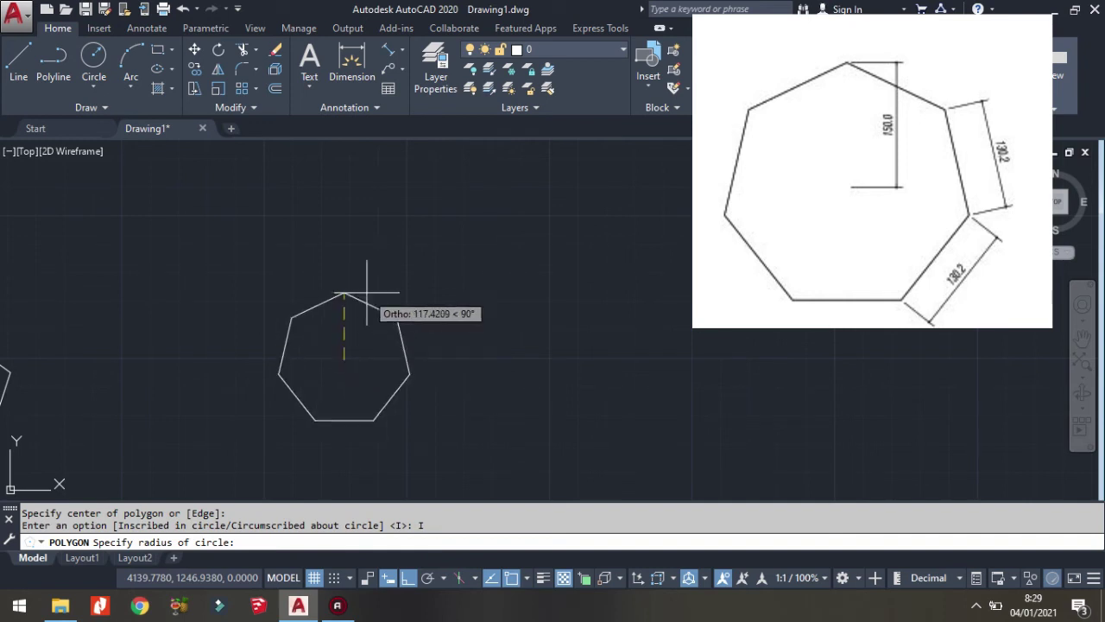
pyautogui.write('150')
pyautogui.press('Return')
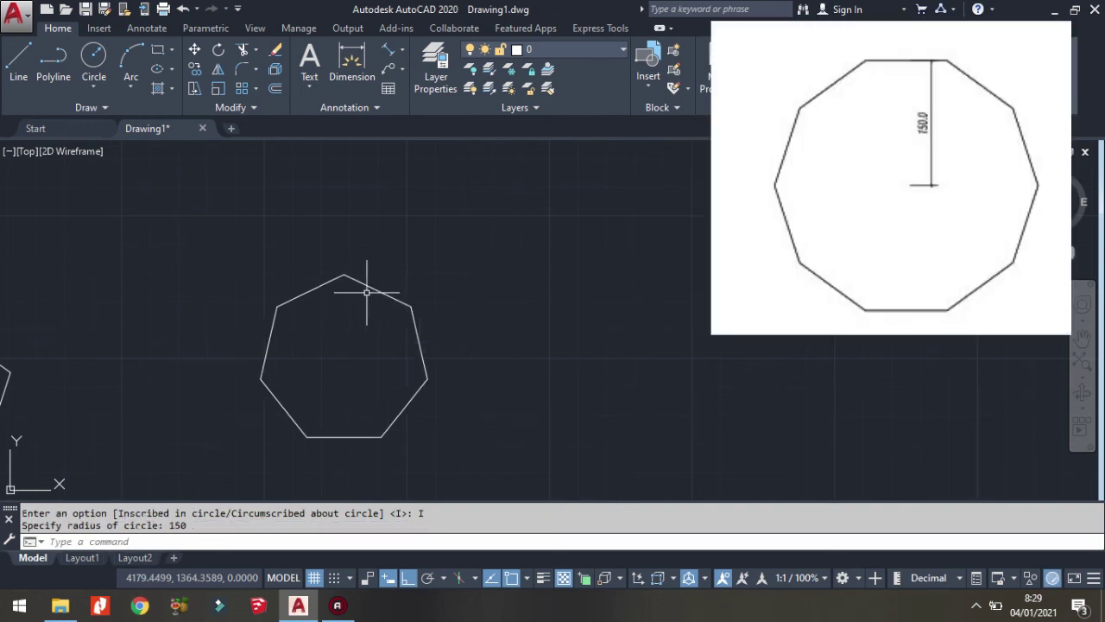
pyautogui.moveTo(828, 324); pyautogui.dragTo(320, 386, button='middle')
# - Draw a 10-sided polygon inscribed in a circle of radius 150
pyautogui.write('pol')
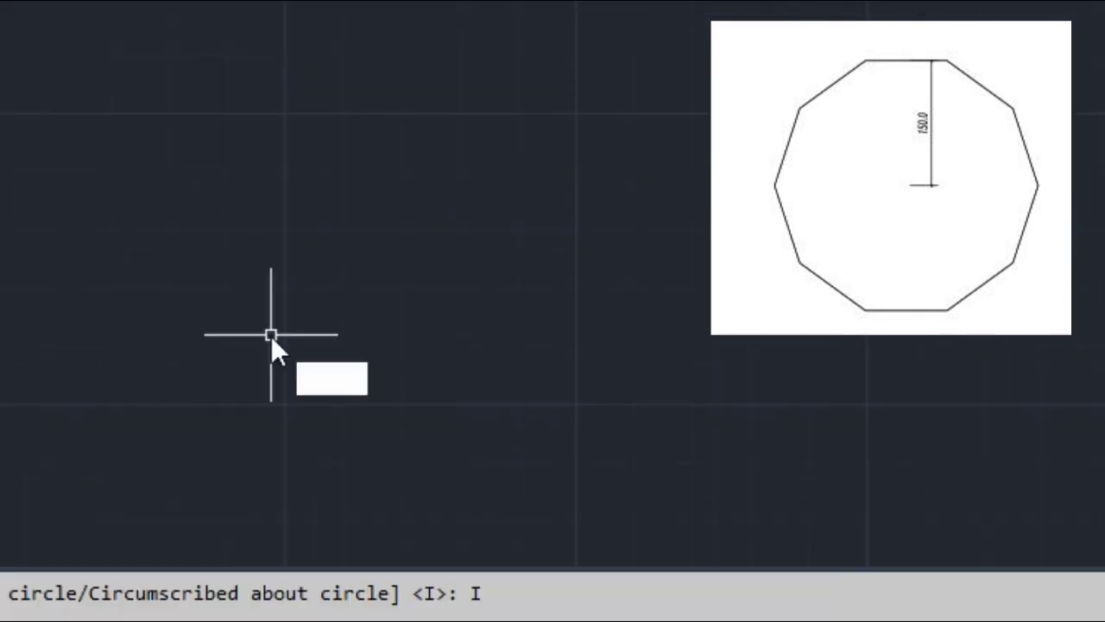
pyautogui.press('Return')
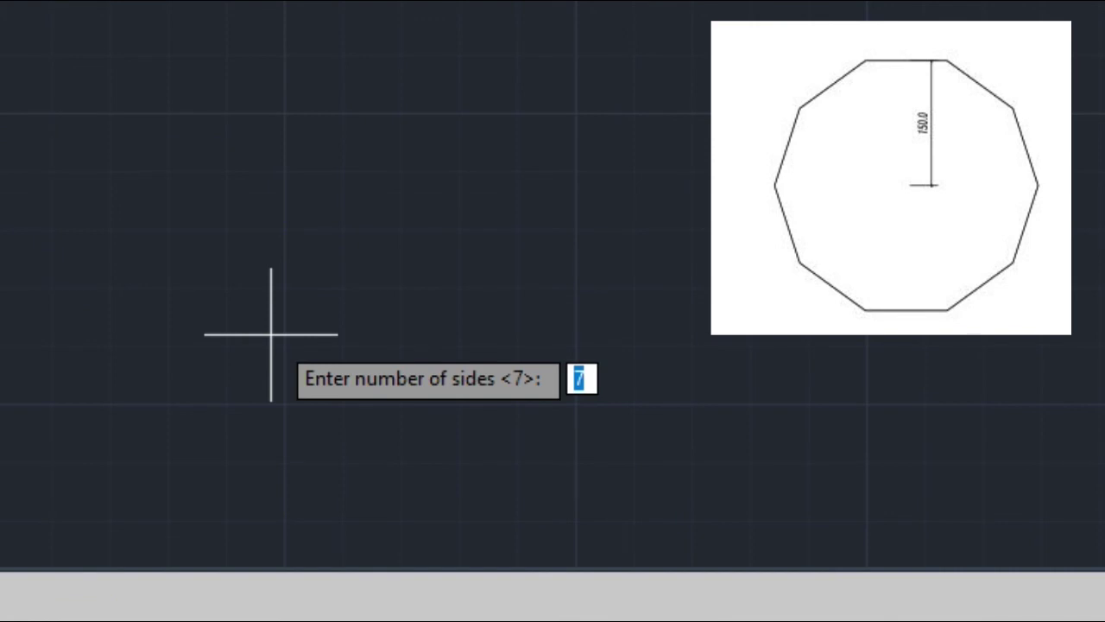
pyautogui.write('10')
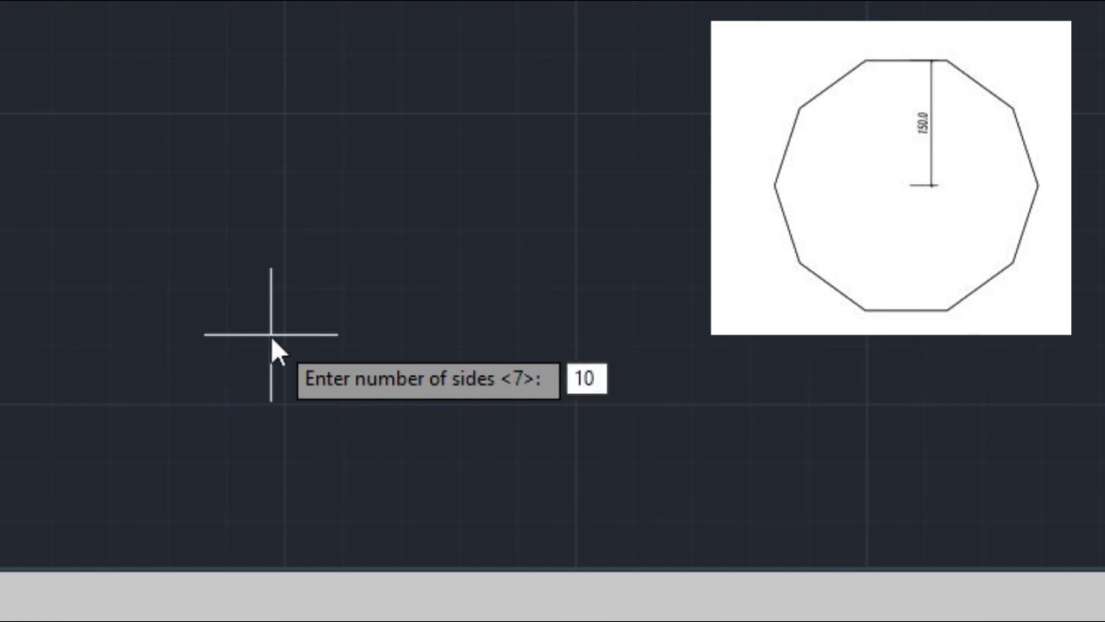
pyautogui.press('Return')
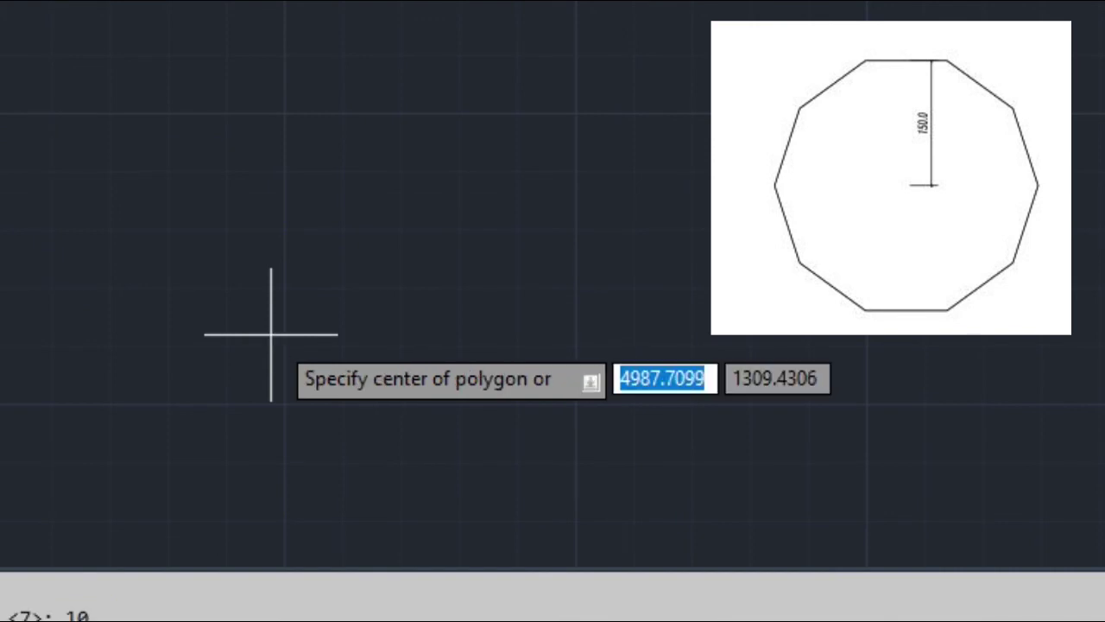
pyautogui.click(272, 334)
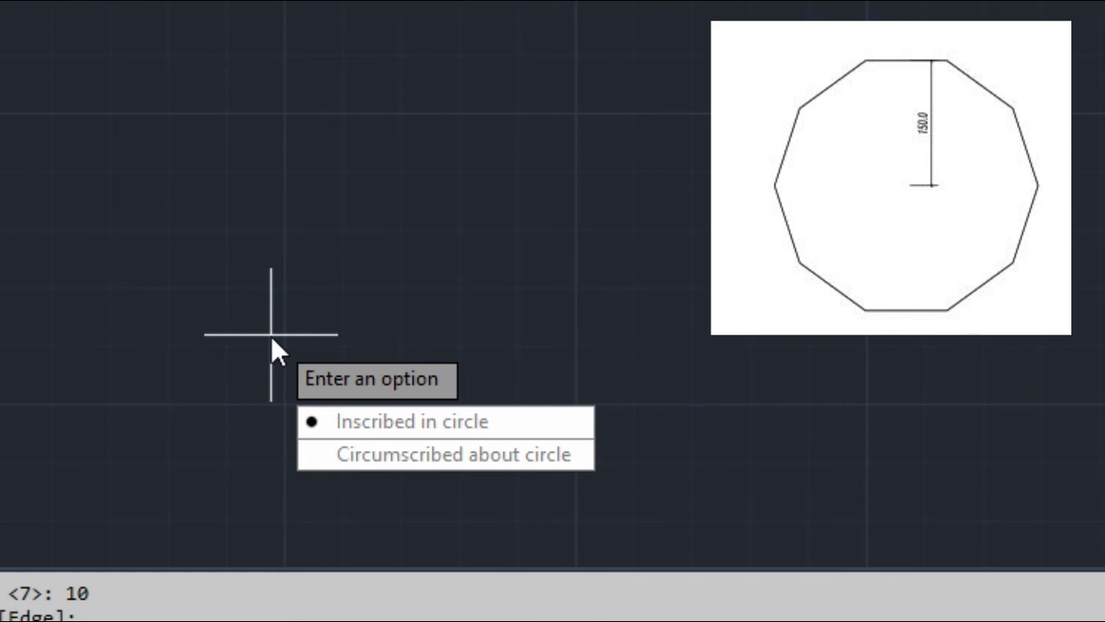
pyautogui.click(363, 425)
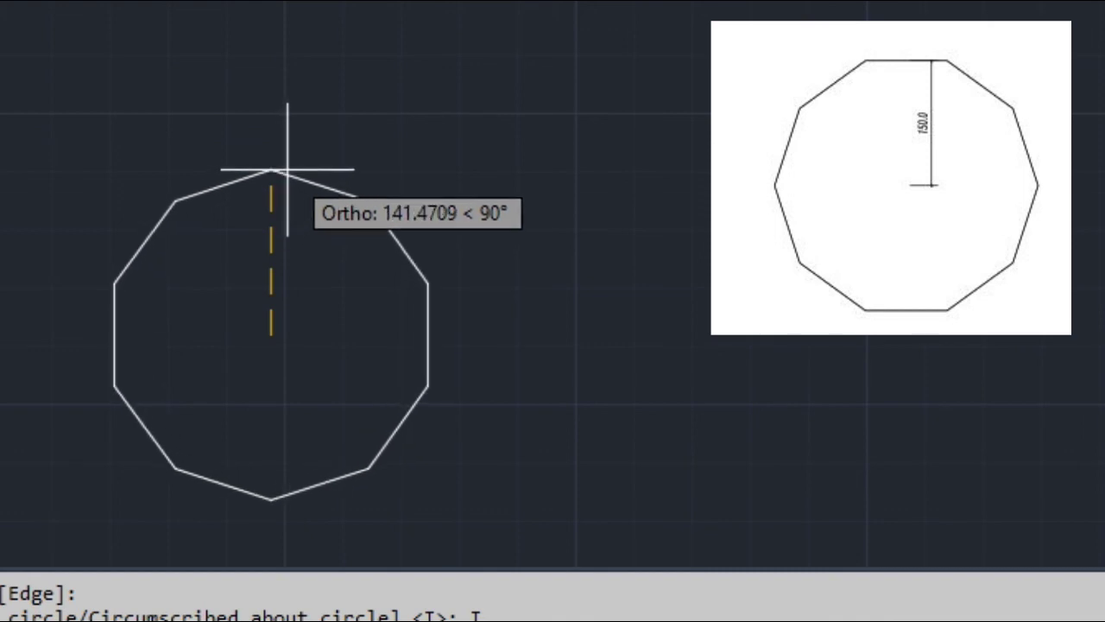
pyautogui.write('150')
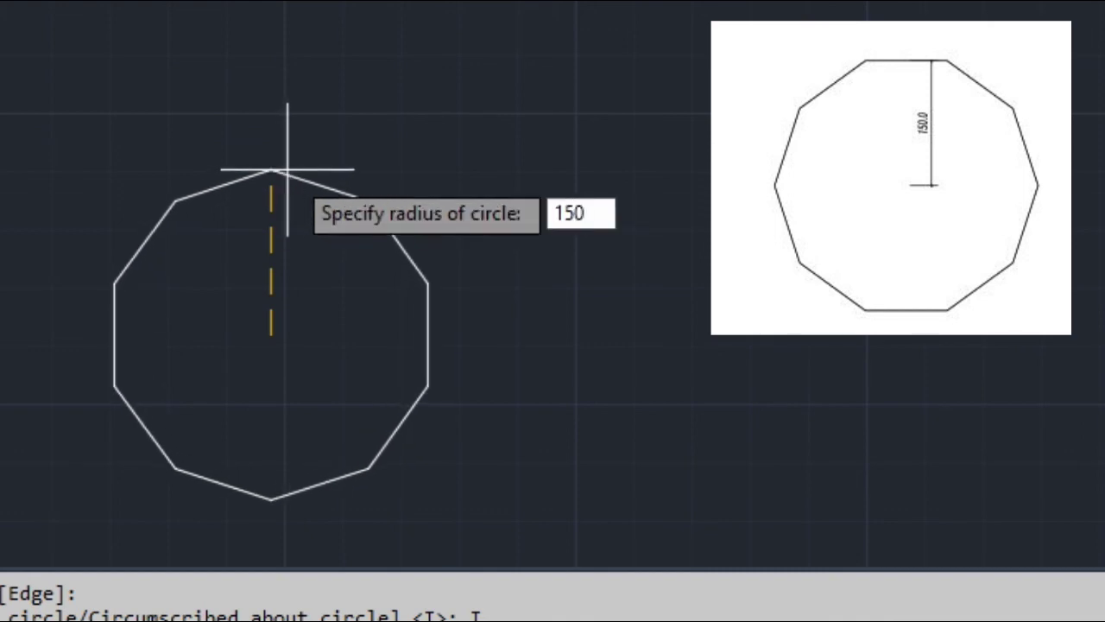
pyautogui.press('Return')
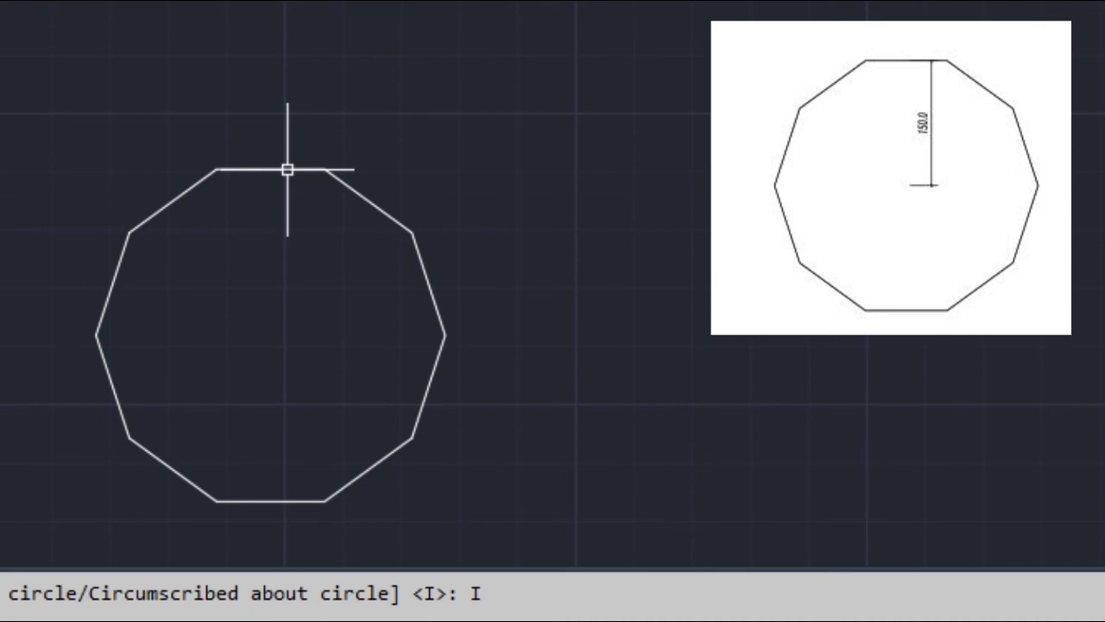